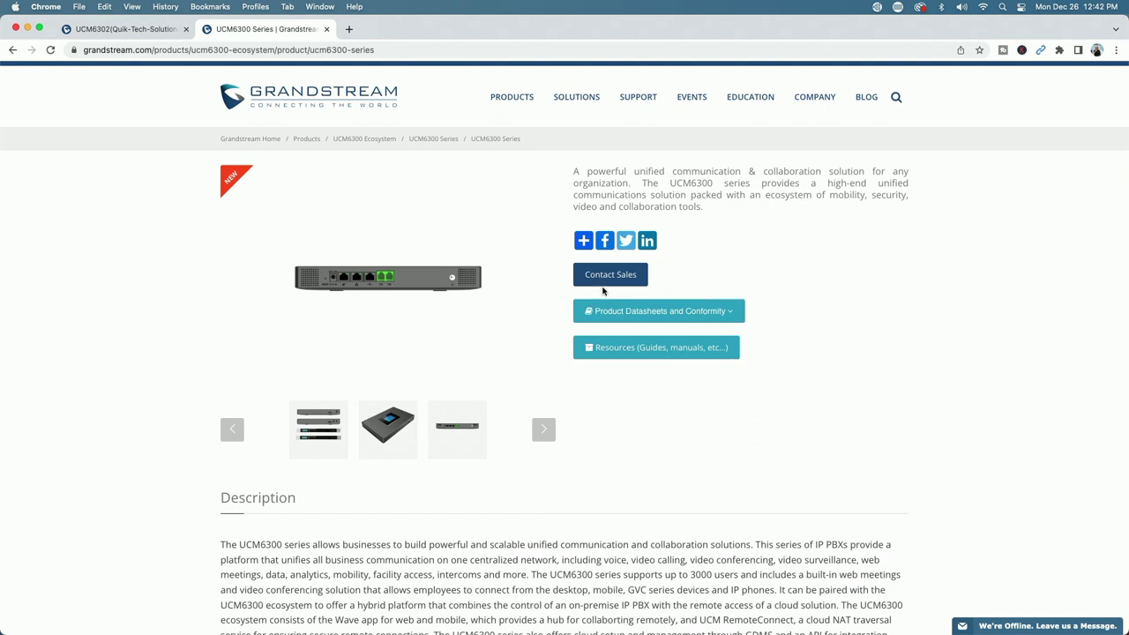
Step: Browse the UCM6300 Series product gallery and examine the rear-panel FXS and FXO ports of the different models
{"action": "mouse_move", "coordinate": [413, 282]}
{"action": "left_click", "coordinate": [540, 431]}
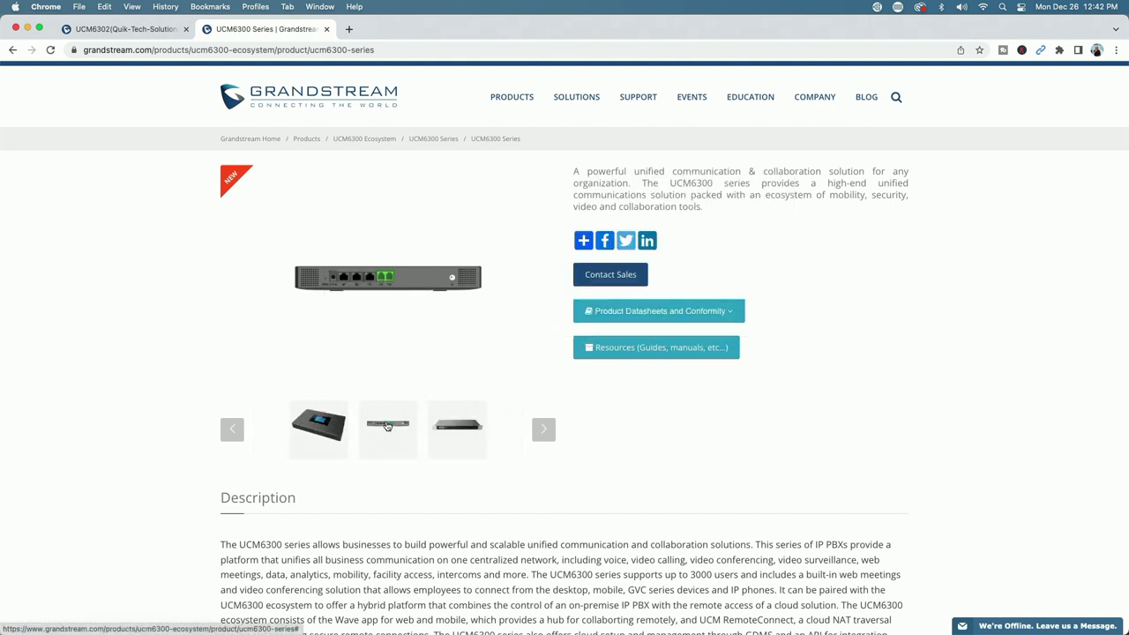
{"action": "left_click", "coordinate": [387, 425]}
{"action": "mouse_move", "coordinate": [359, 252]}
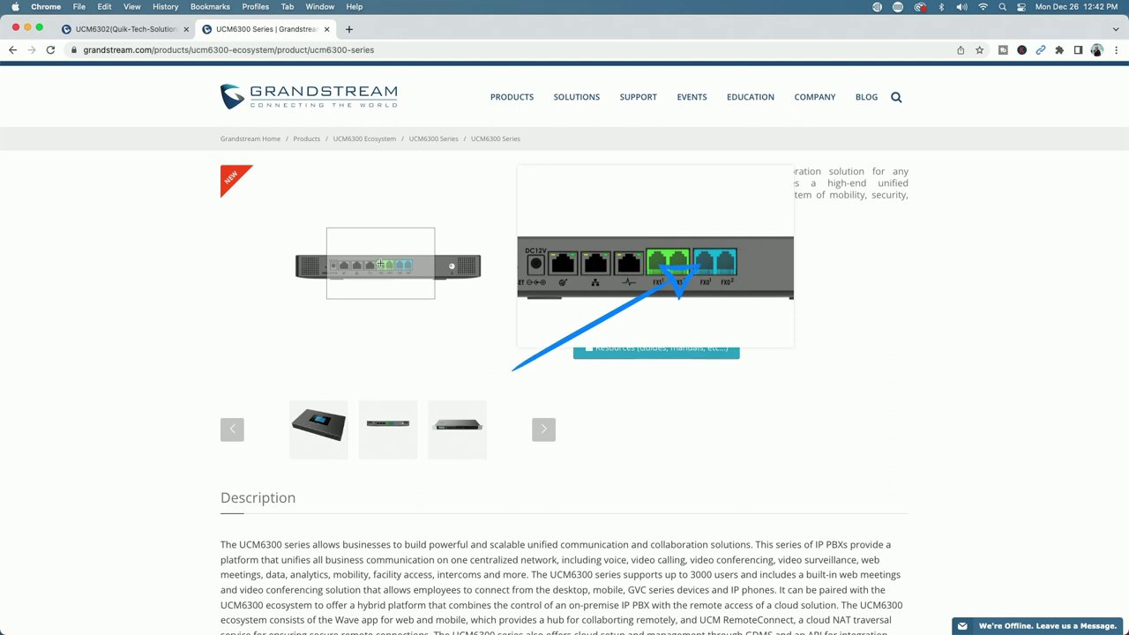
{"action": "left_click", "coordinate": [317, 423]}
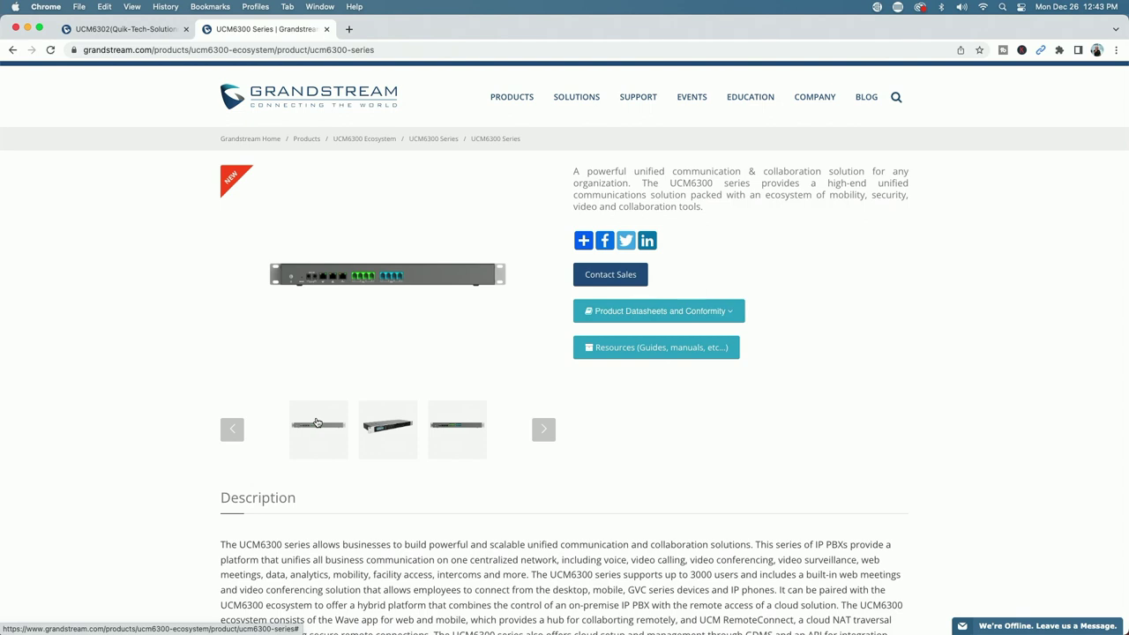
{"action": "mouse_move", "coordinate": [375, 272]}
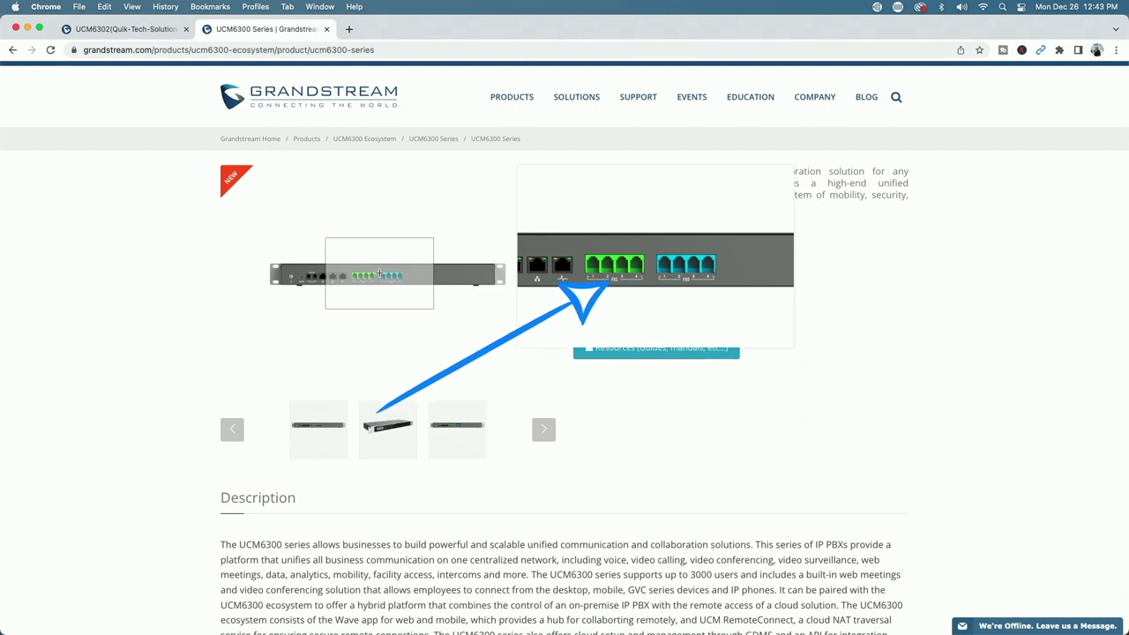
{"action": "left_click", "coordinate": [458, 429]}
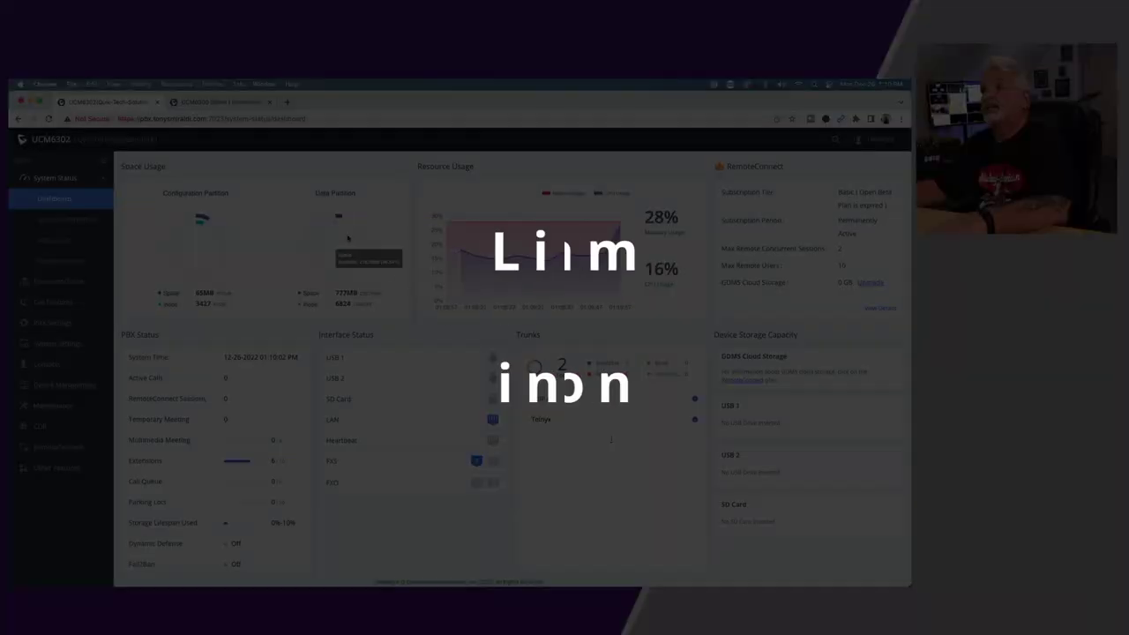
Step: Switch to the UCM6302 administration interface and open its list of extensions
{"action": "left_click", "coordinate": [58, 261]}
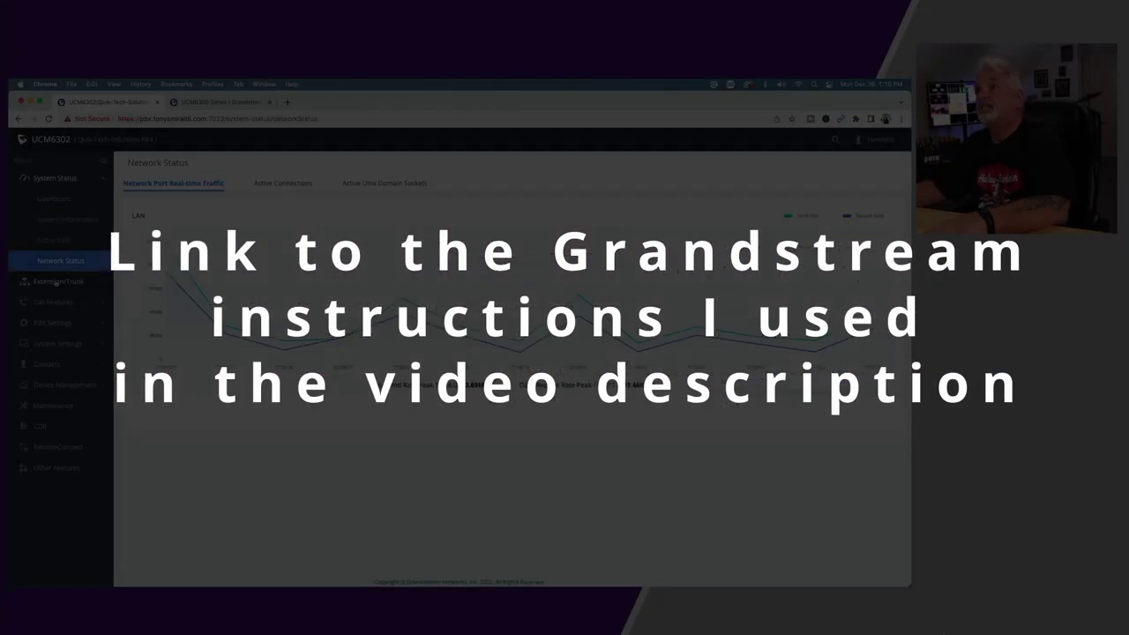
{"action": "left_click", "coordinate": [54, 280]}
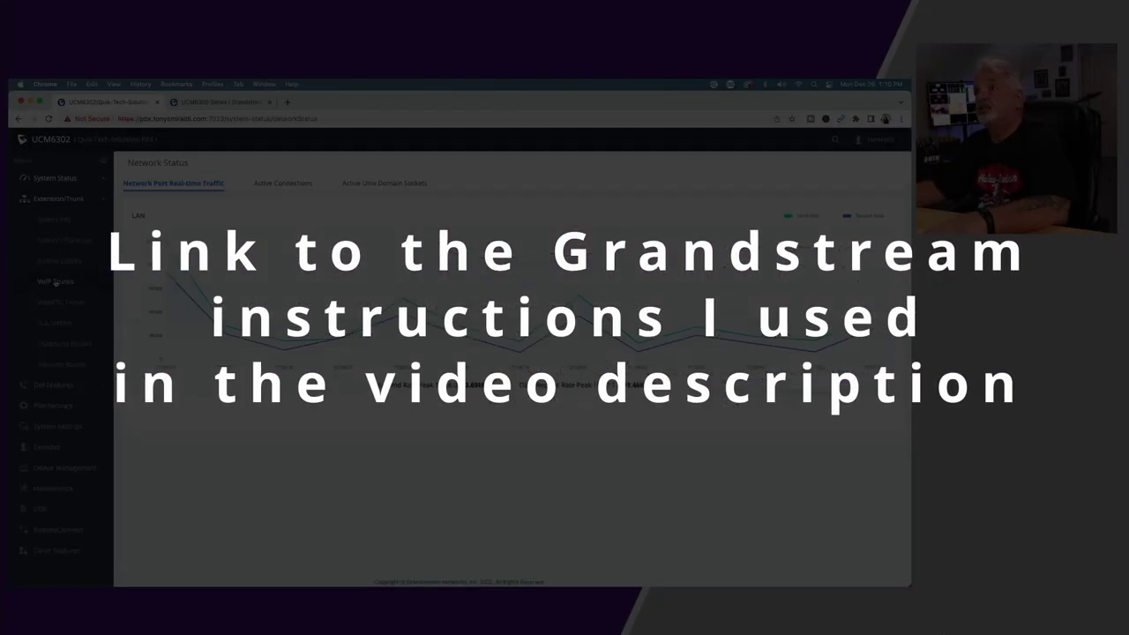
{"action": "left_click", "coordinate": [51, 220]}
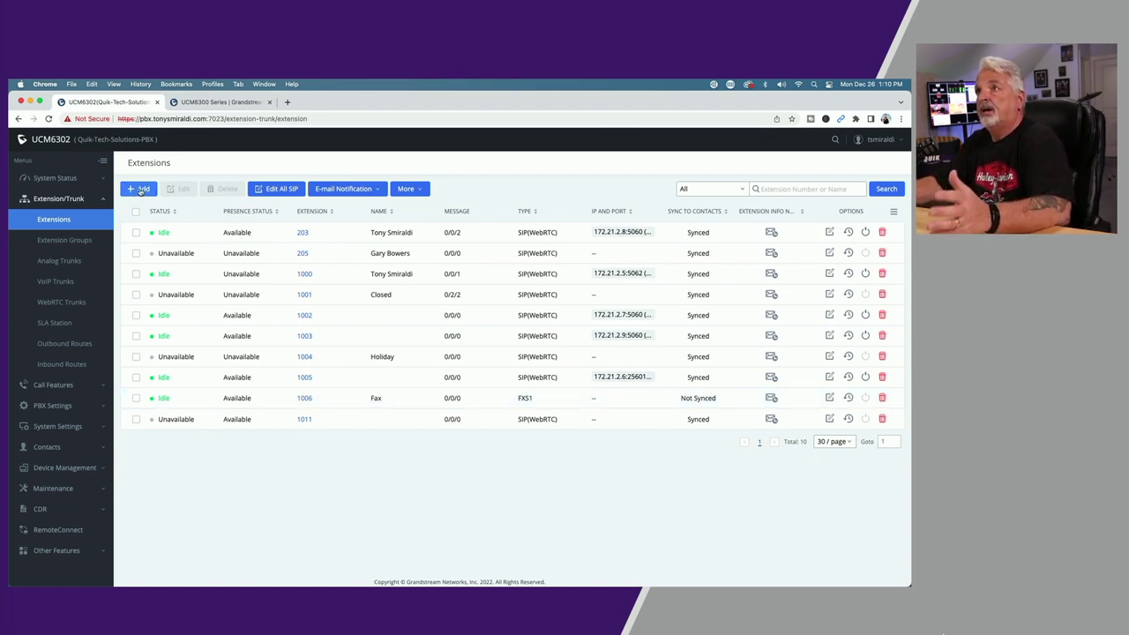
Step: Start a new extension to view the available extension types, and cancel without creating it
{"action": "left_click", "coordinate": [139, 190]}
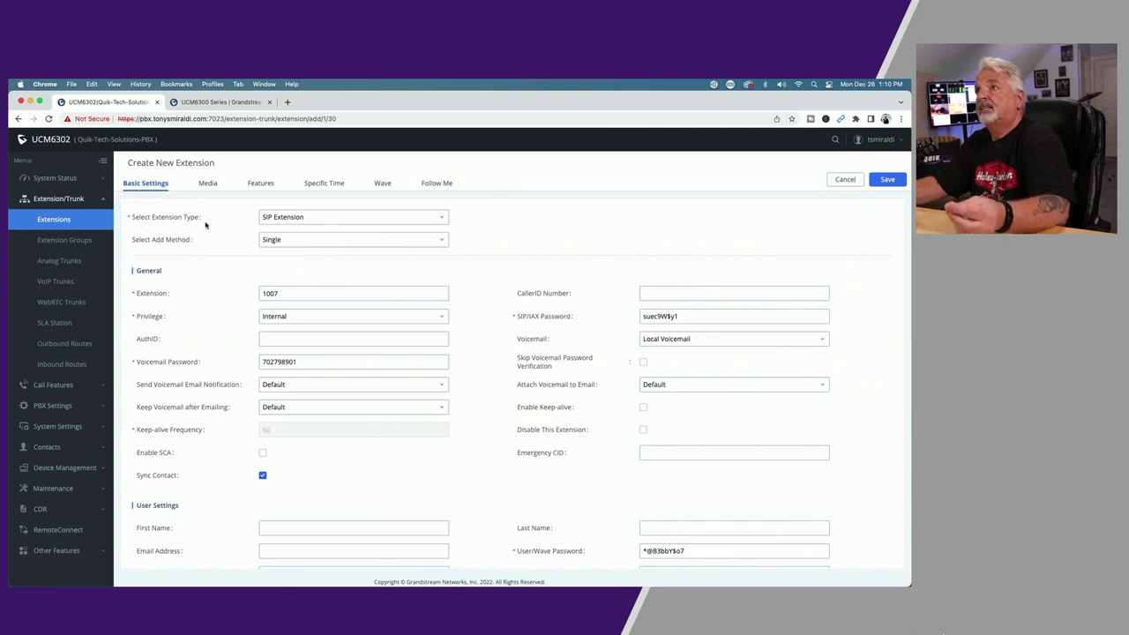
{"action": "left_click", "coordinate": [443, 219]}
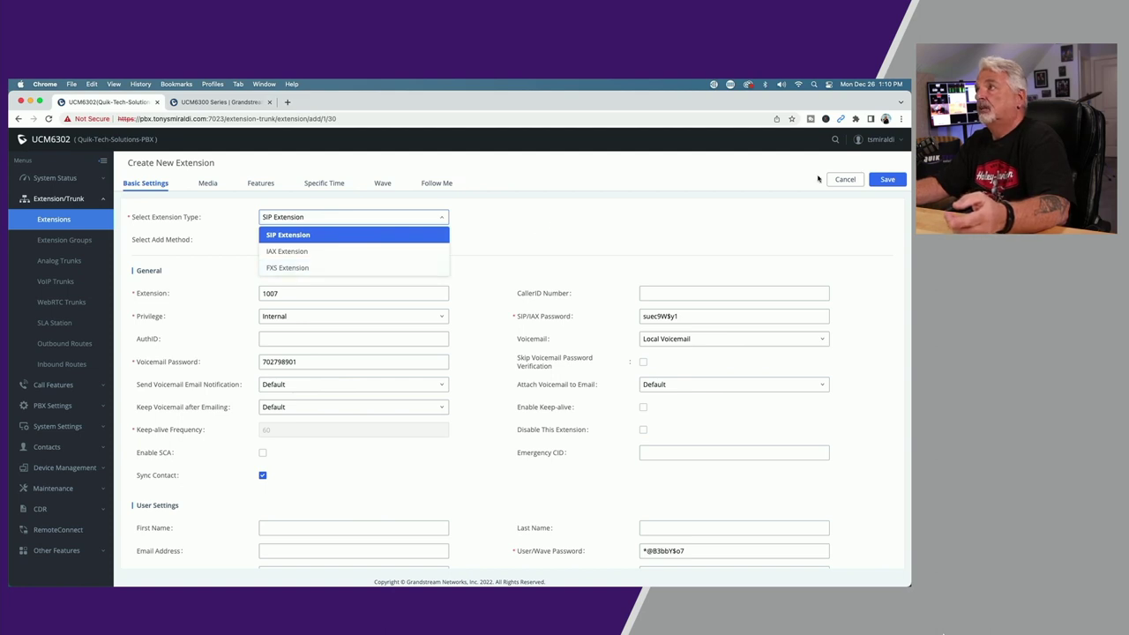
{"action": "left_click", "coordinate": [844, 180]}
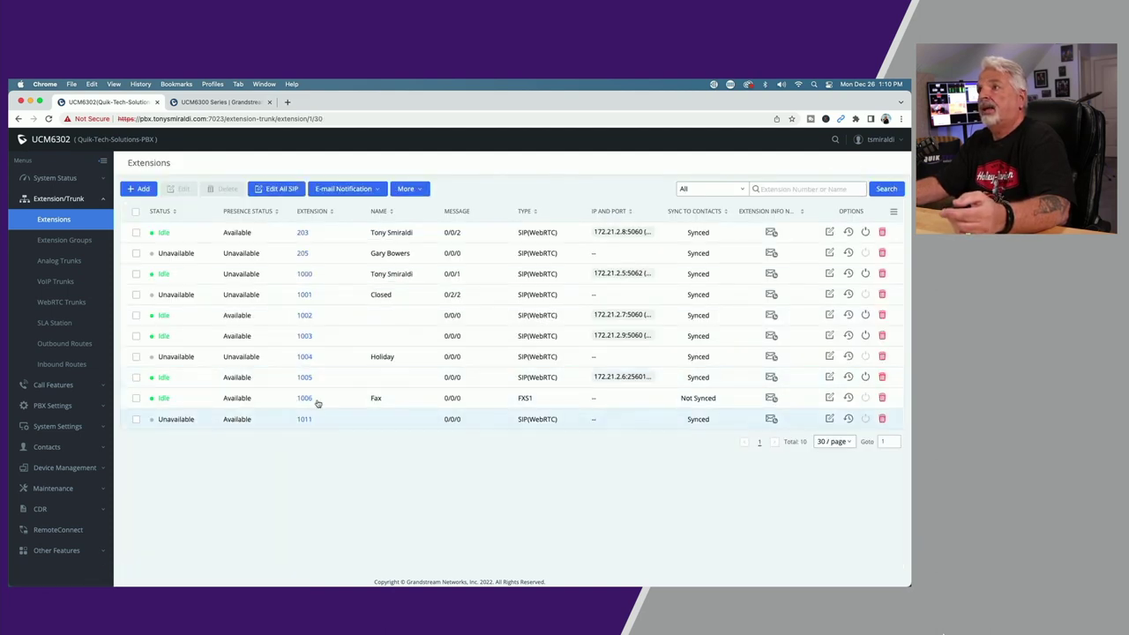
Step: Open the Fax extension 1006 for editing and review its available Analog Station ports
{"action": "left_click", "coordinate": [829, 397]}
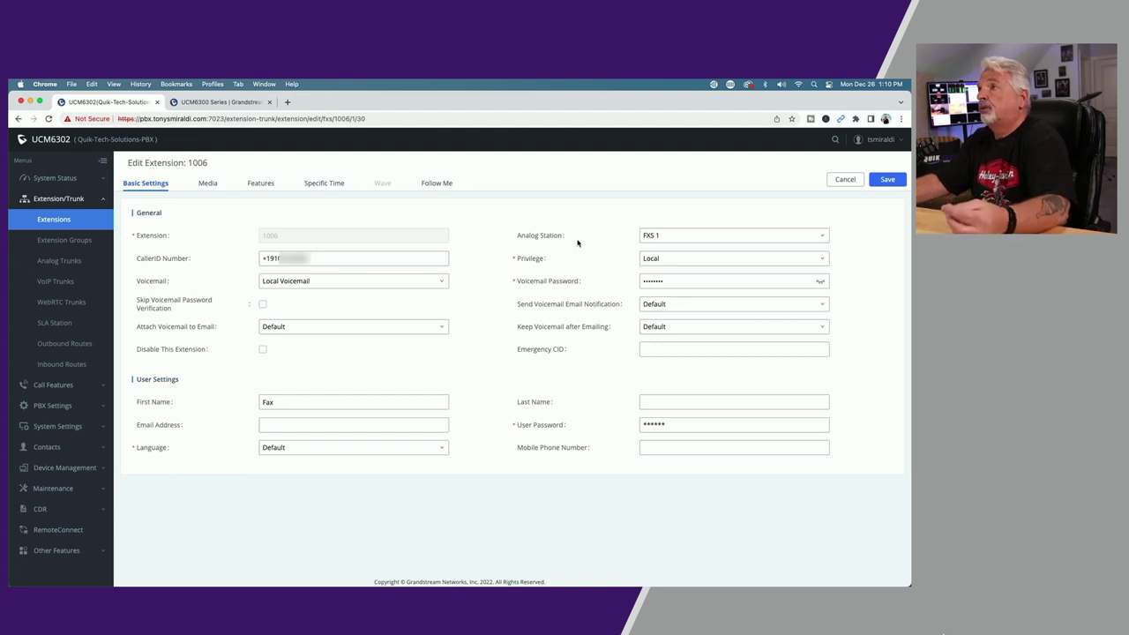
{"action": "left_click", "coordinate": [823, 237]}
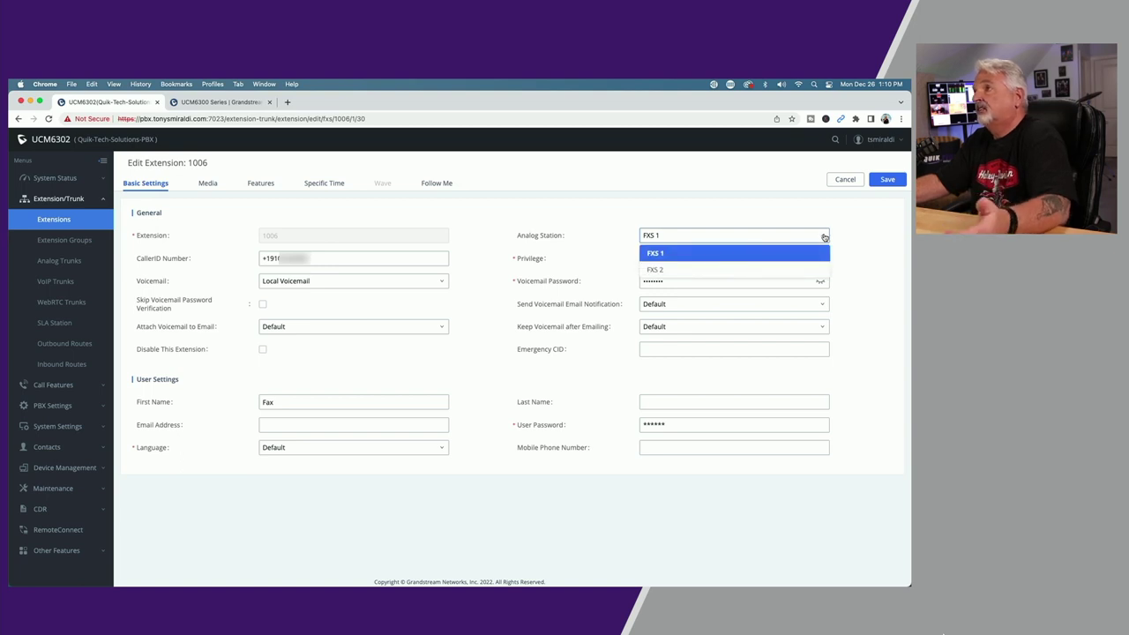
{"action": "left_click", "coordinate": [847, 236]}
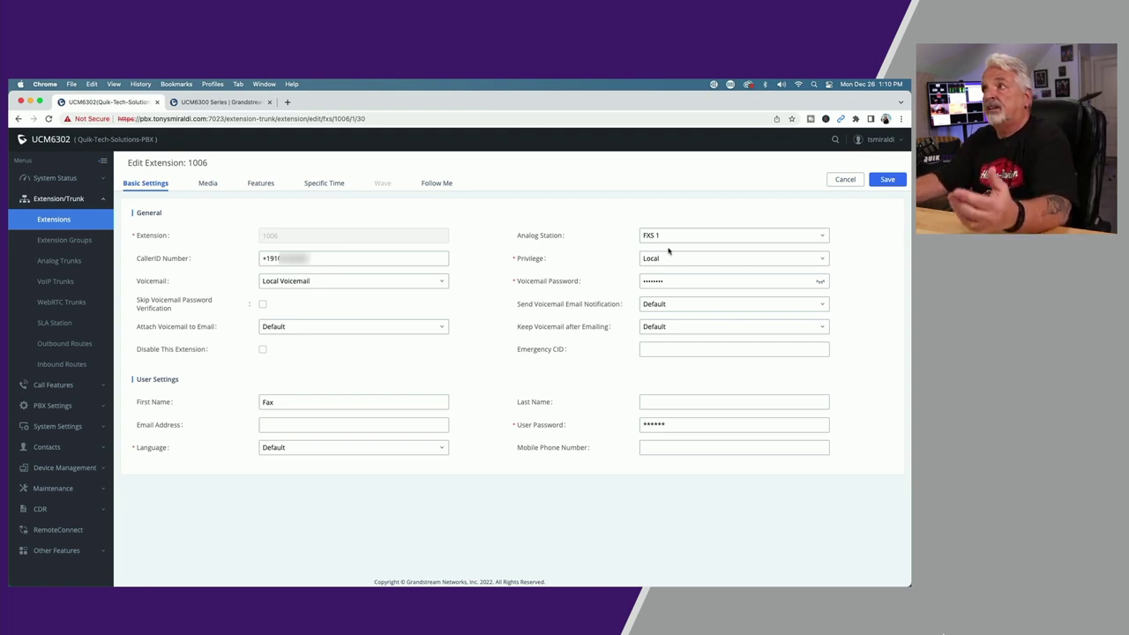
{"action": "left_click", "coordinate": [822, 239]}
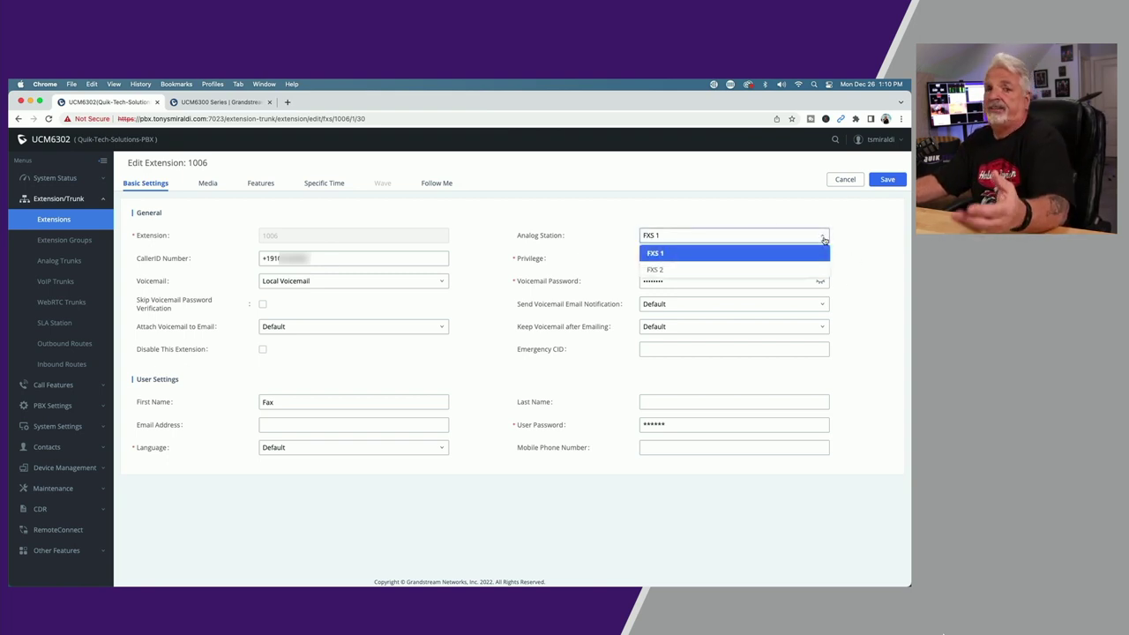
{"action": "left_click", "coordinate": [861, 245]}
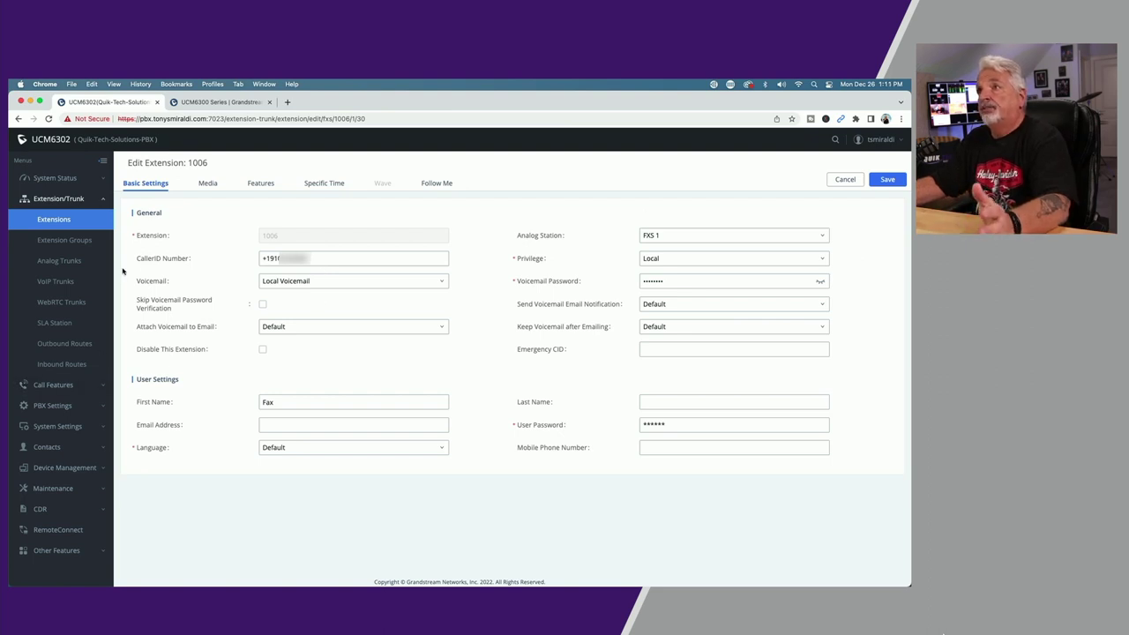
Step: Review the Fax extension's caller ID number and first name, and leave its settings without saving
{"action": "left_click", "coordinate": [323, 262]}
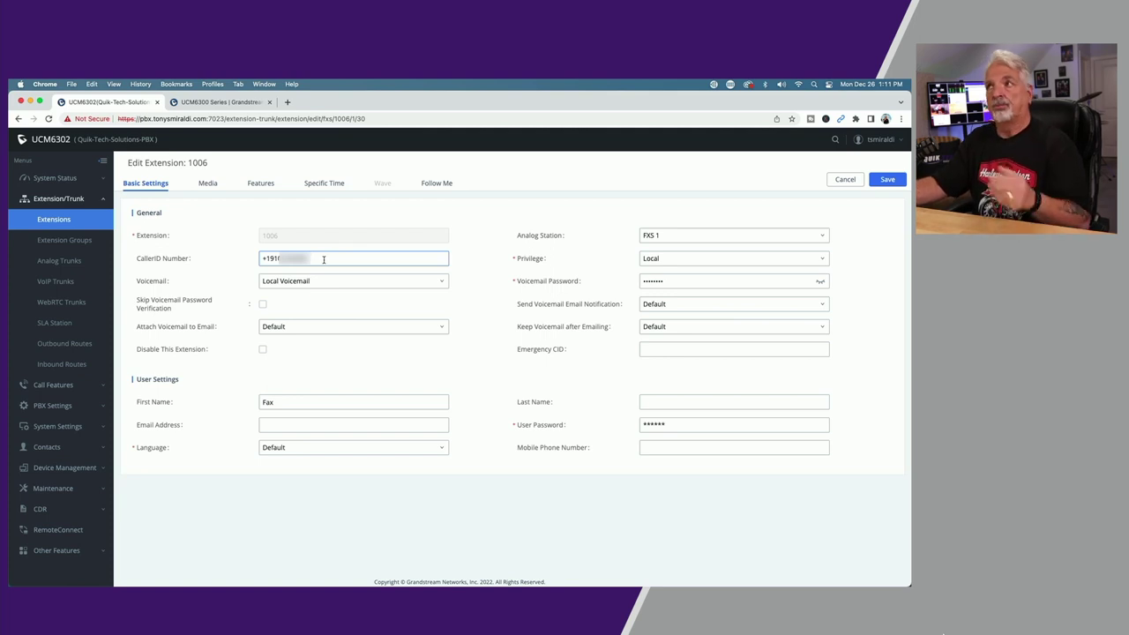
{"action": "left_click", "coordinate": [583, 269]}
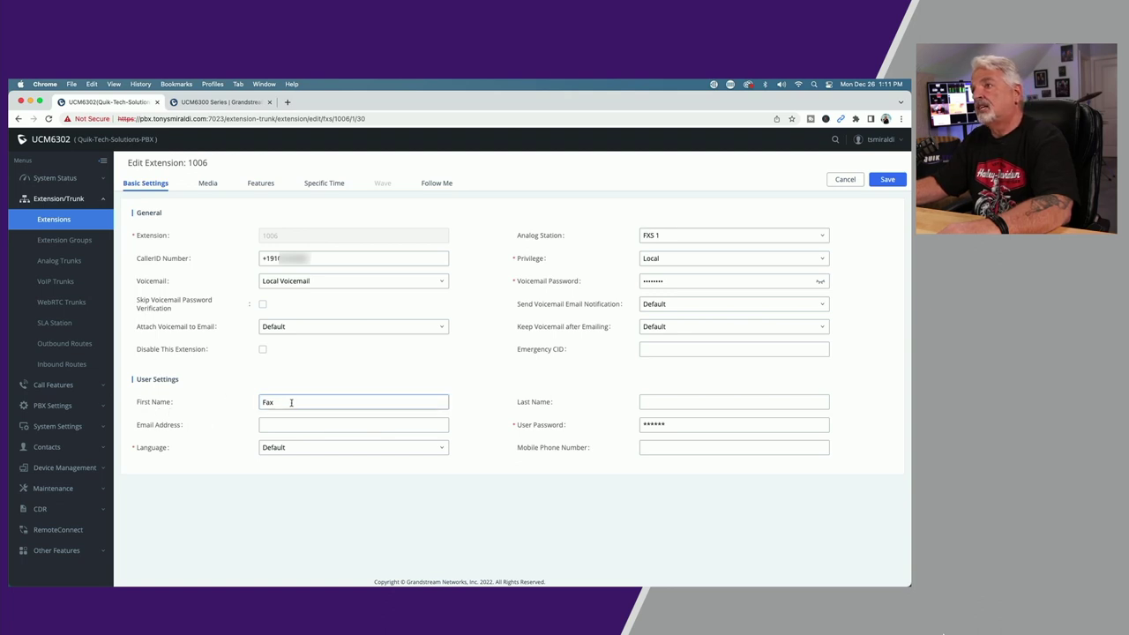
{"action": "left_click_drag", "start_coordinate": [291, 402], "coordinate": [220, 402]}
{"action": "left_click", "coordinate": [847, 180]}
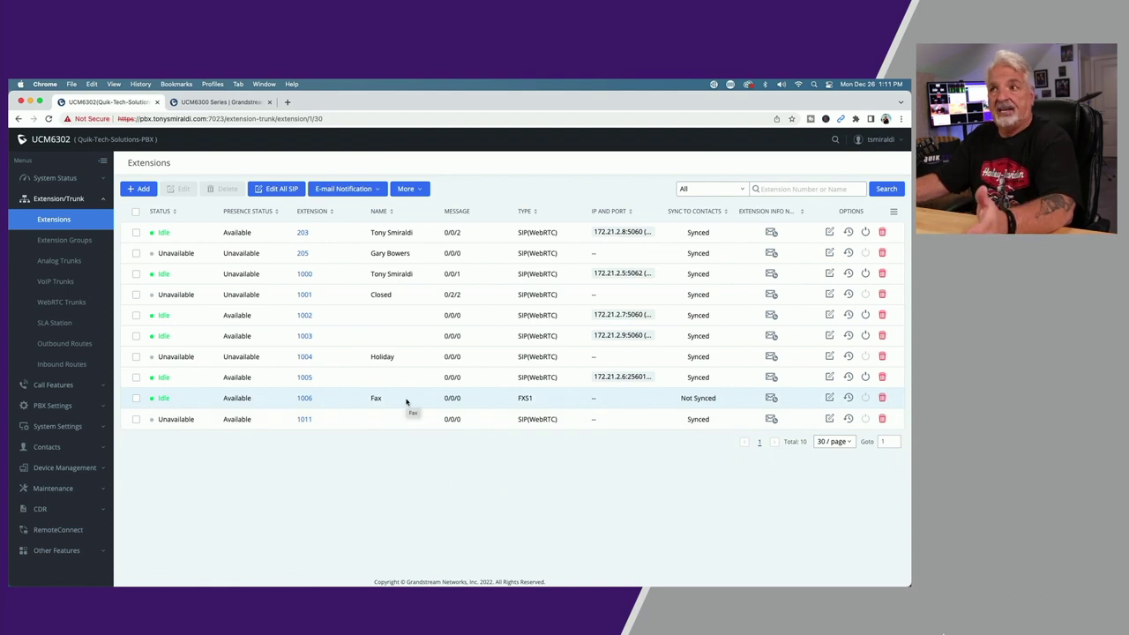
Step: Reopen the Fax extension 1006 and review the Fax Mode options in its media settings, keeping Fax Gateway
{"action": "left_click", "coordinate": [829, 398]}
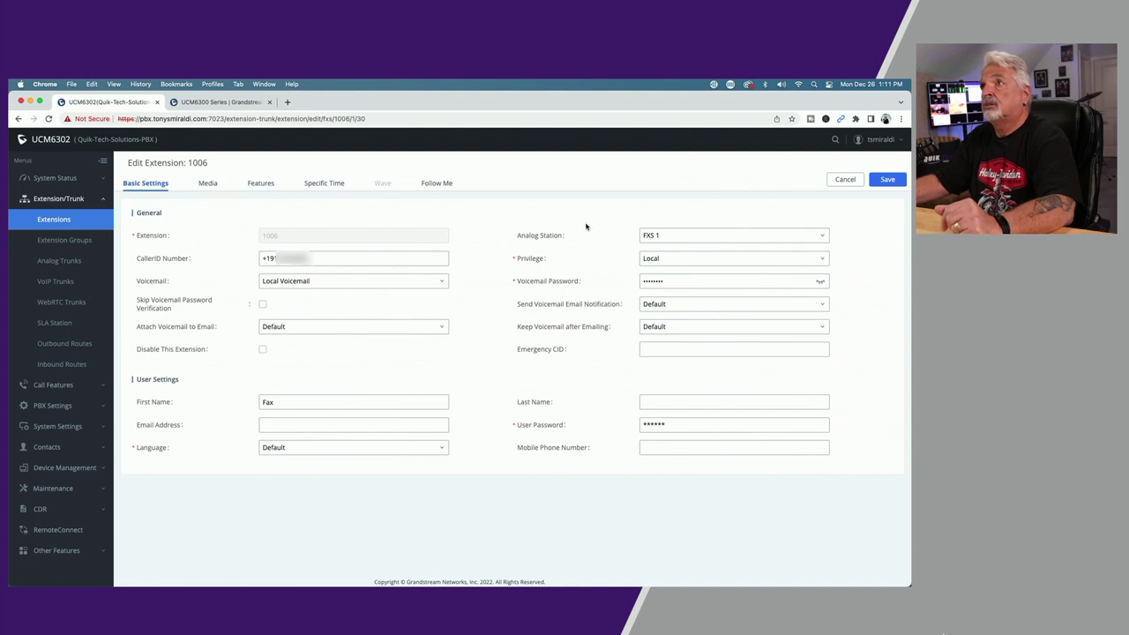
{"action": "left_click", "coordinate": [207, 184]}
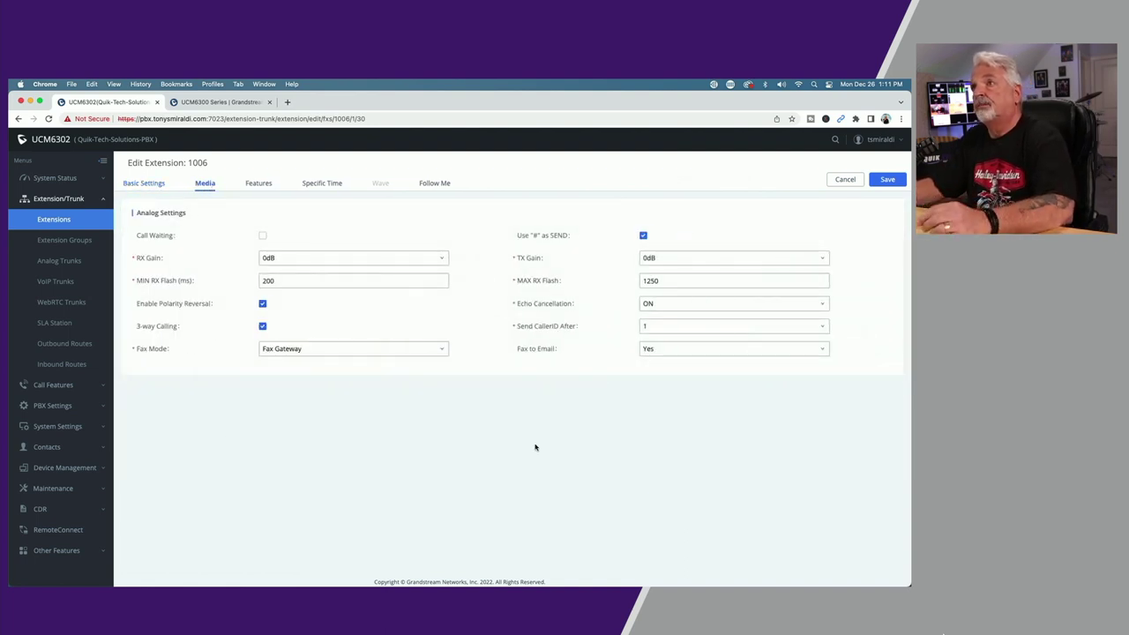
{"action": "mouse_move", "coordinate": [146, 352]}
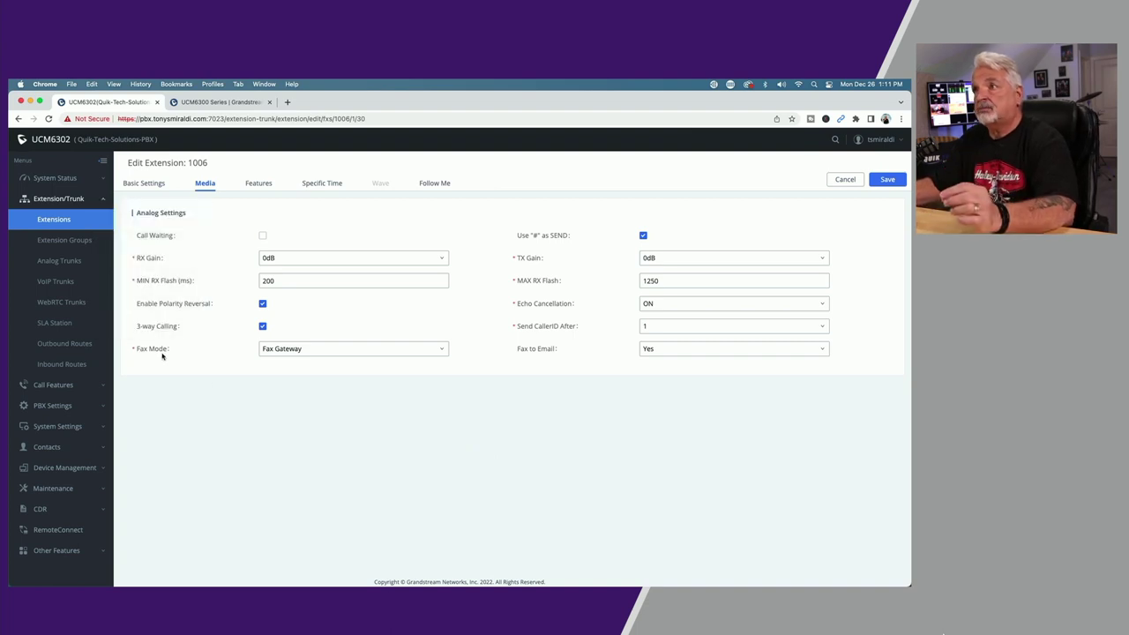
{"action": "left_click", "coordinate": [442, 351]}
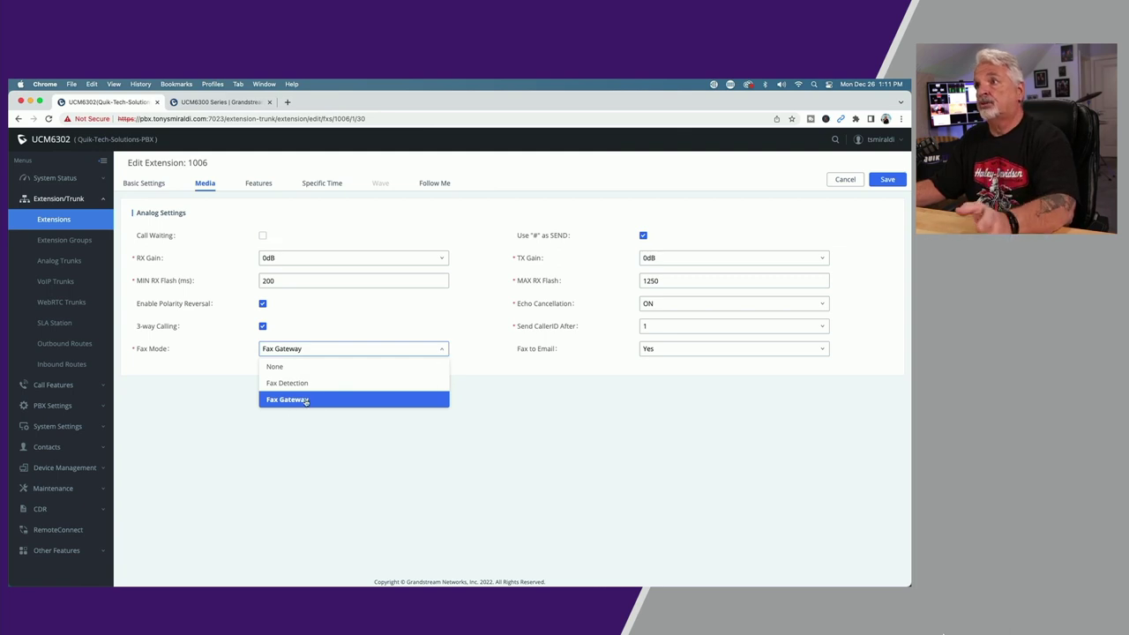
{"action": "left_click", "coordinate": [374, 433]}
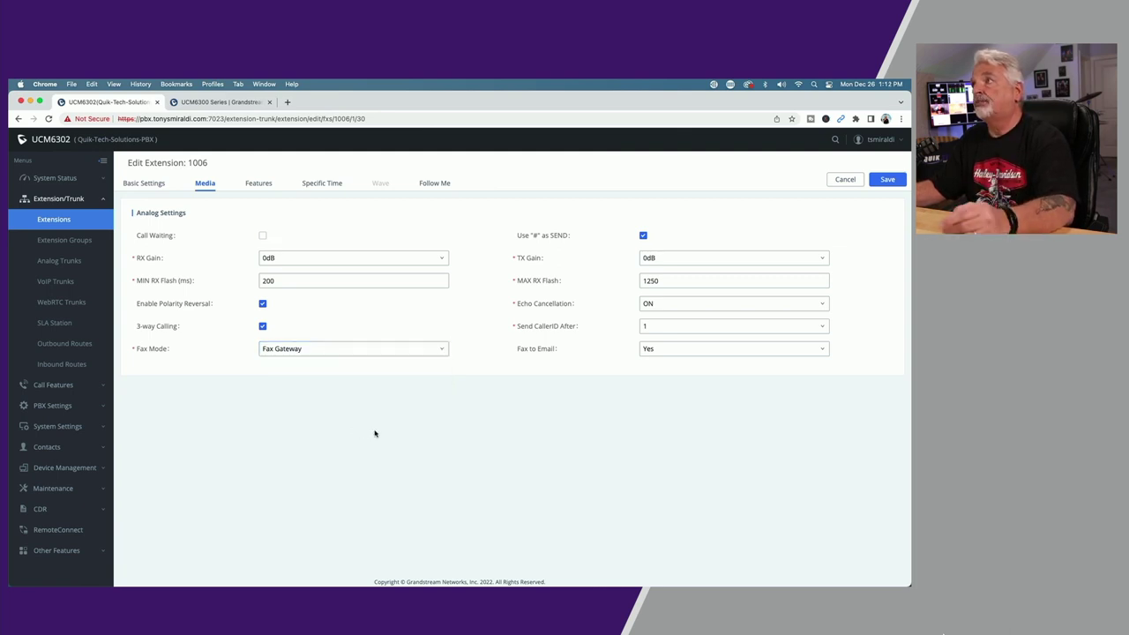
Step: Show the inbound routes of the Telnyx SIP trunk and open the Inbound_Fax route for editing
{"action": "left_click", "coordinate": [55, 366]}
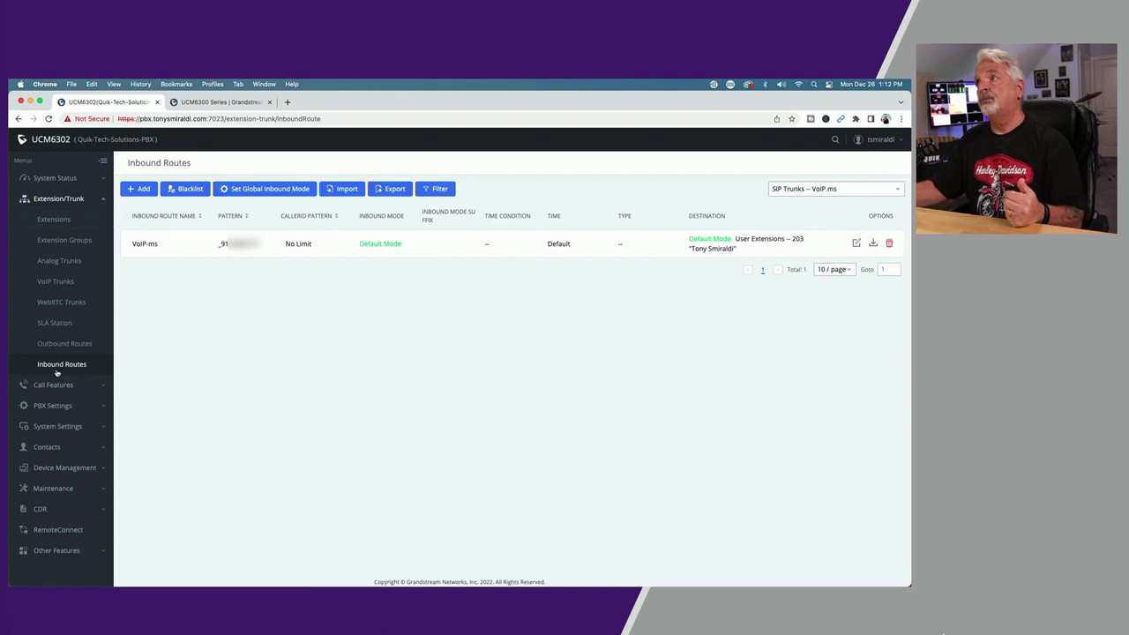
{"action": "left_click", "coordinate": [884, 189]}
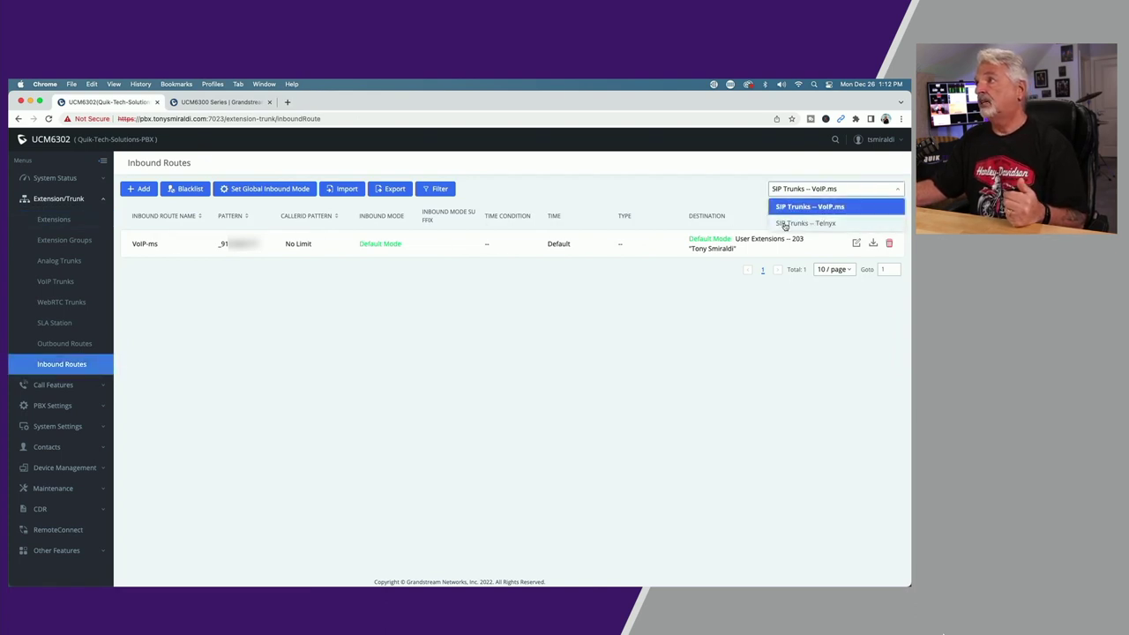
{"action": "left_click", "coordinate": [786, 222]}
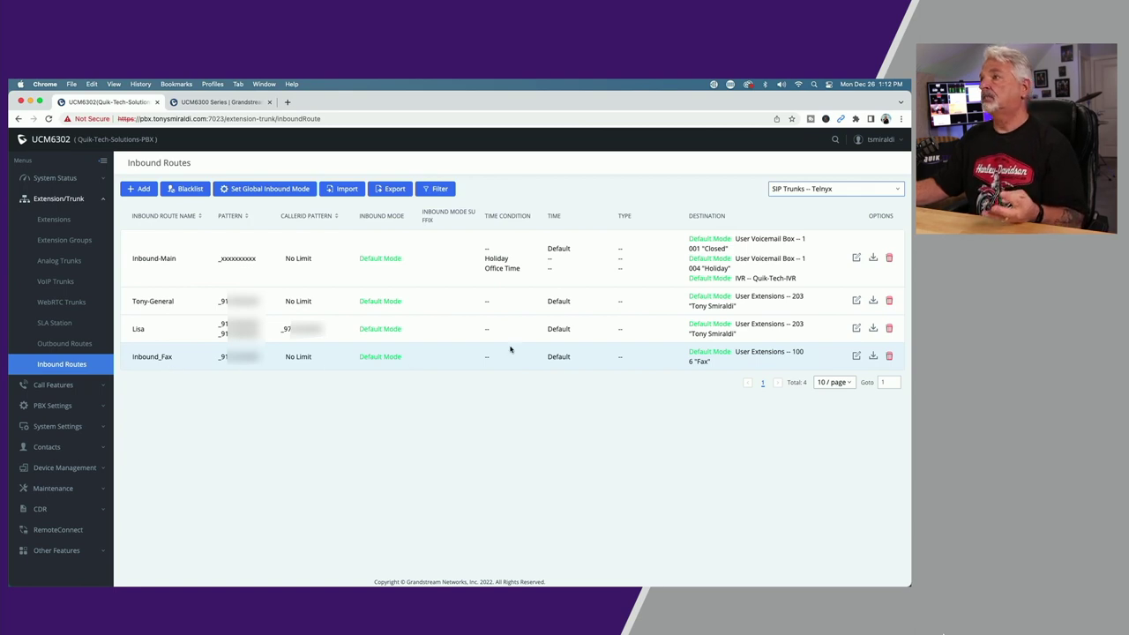
{"action": "left_click", "coordinate": [856, 357]}
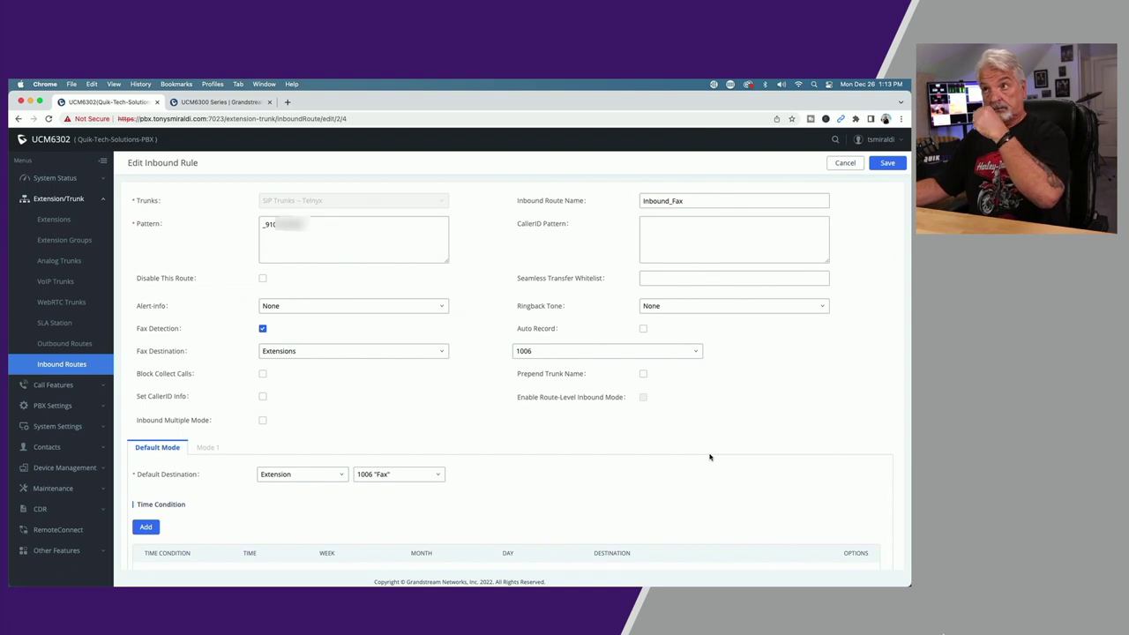
Step: Examine the route name and the number pattern of the Inbound_Fax rule
{"action": "left_click", "coordinate": [708, 202]}
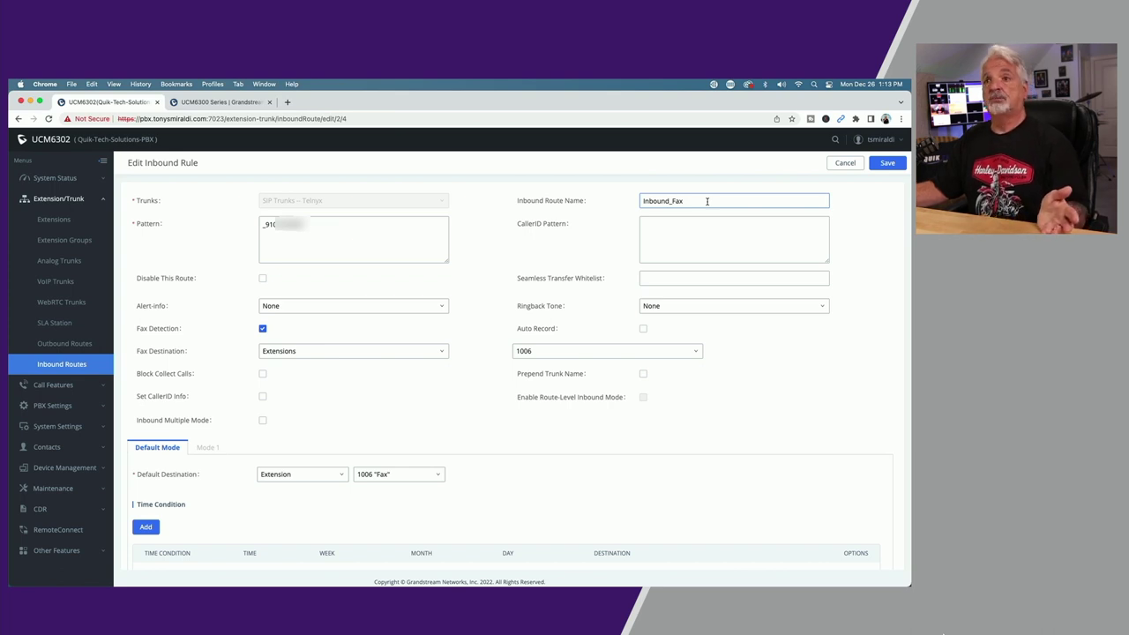
{"action": "left_click", "coordinate": [324, 232]}
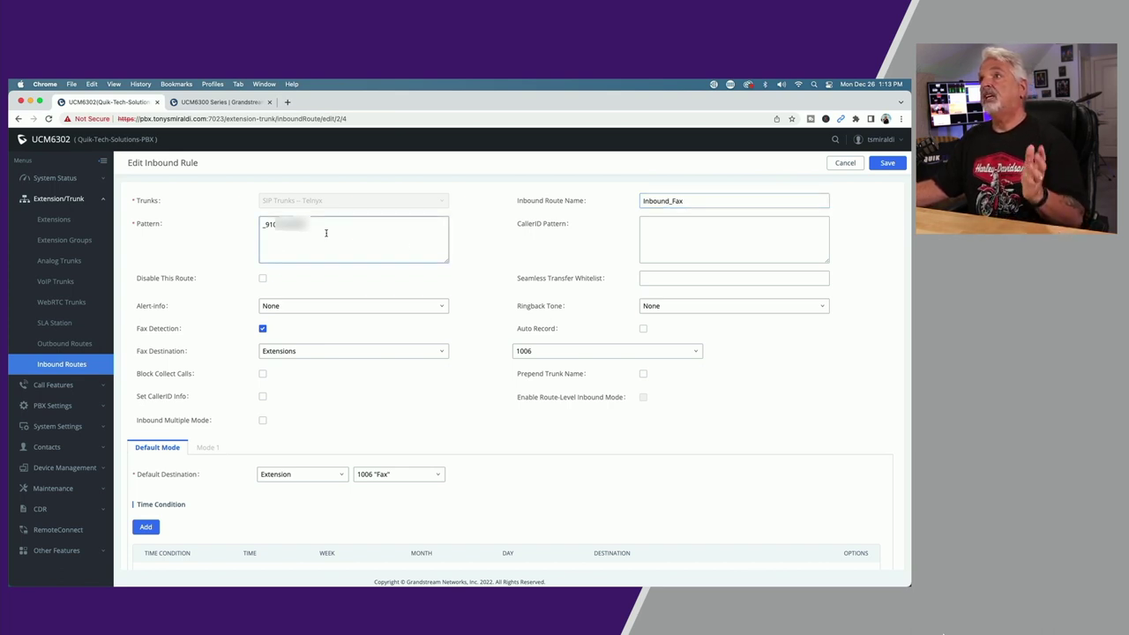
{"action": "left_click_drag", "start_coordinate": [330, 226], "coordinate": [239, 226]}
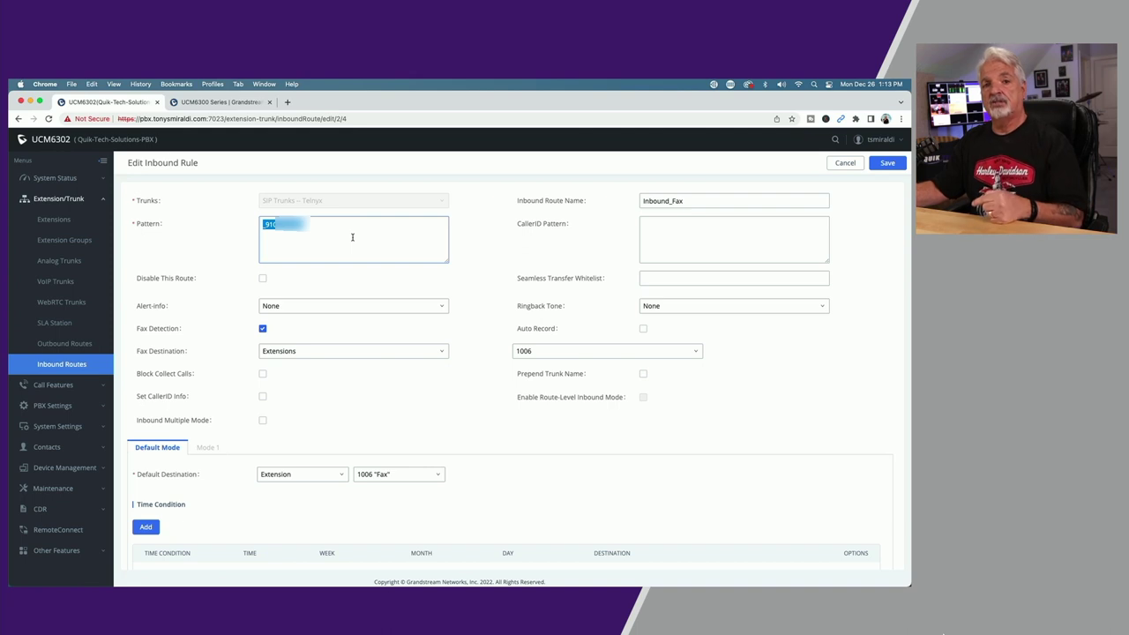
{"action": "left_click", "coordinate": [425, 382]}
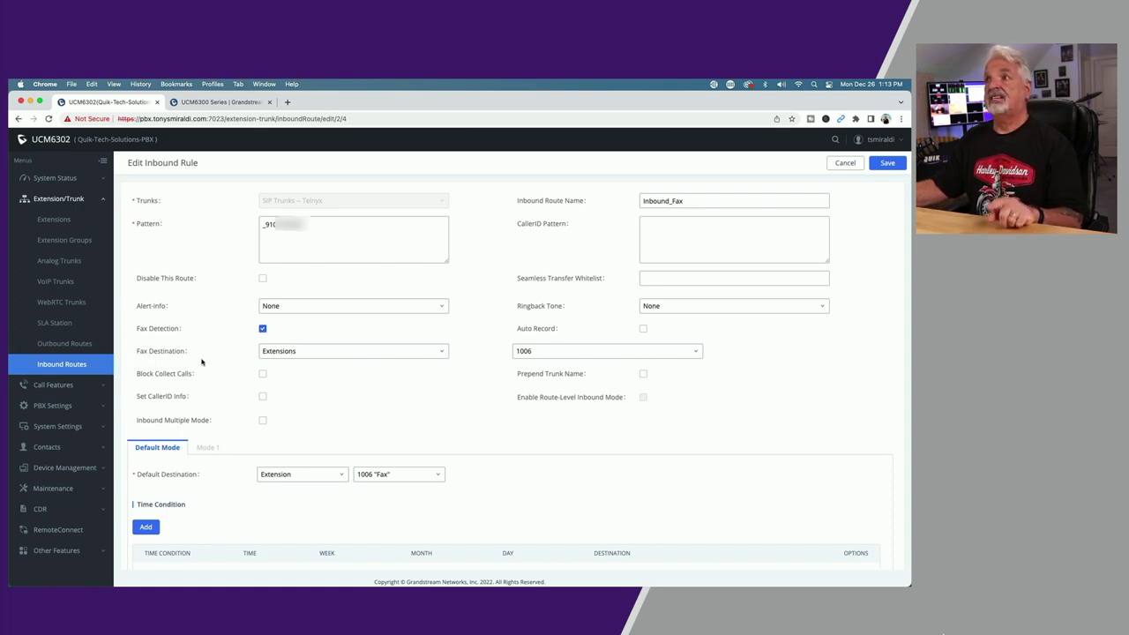
Step: Review the Inbound_Fax rule's fax destination type, fax extension and default destination options, keeping extension 1006
{"action": "left_click", "coordinate": [443, 353]}
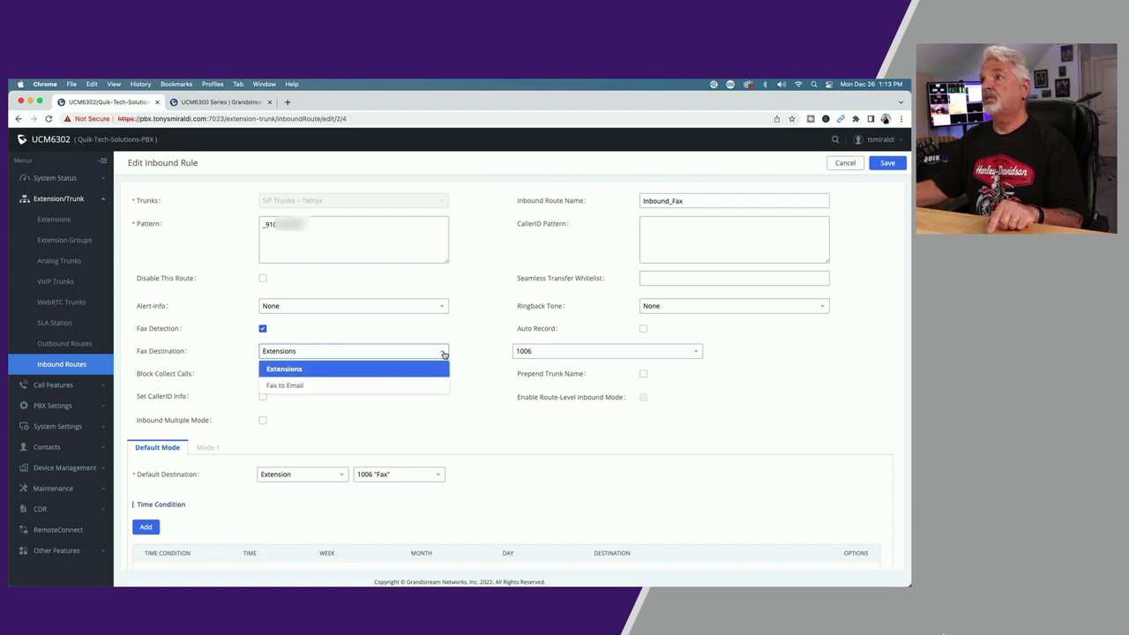
{"action": "left_click", "coordinate": [443, 354]}
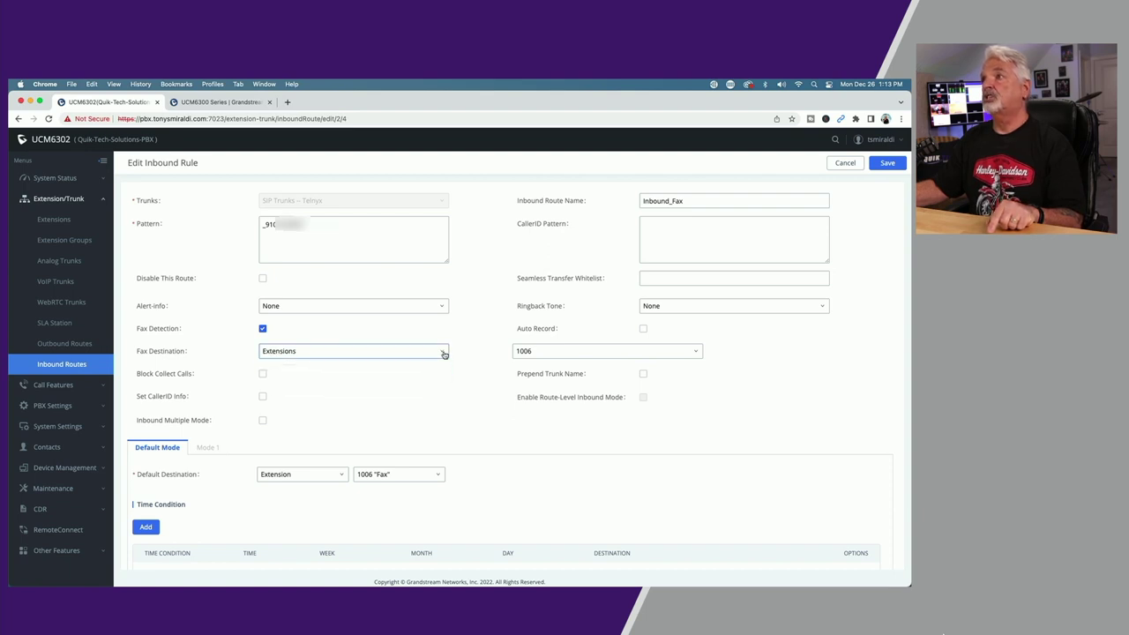
{"action": "left_click", "coordinate": [698, 353]}
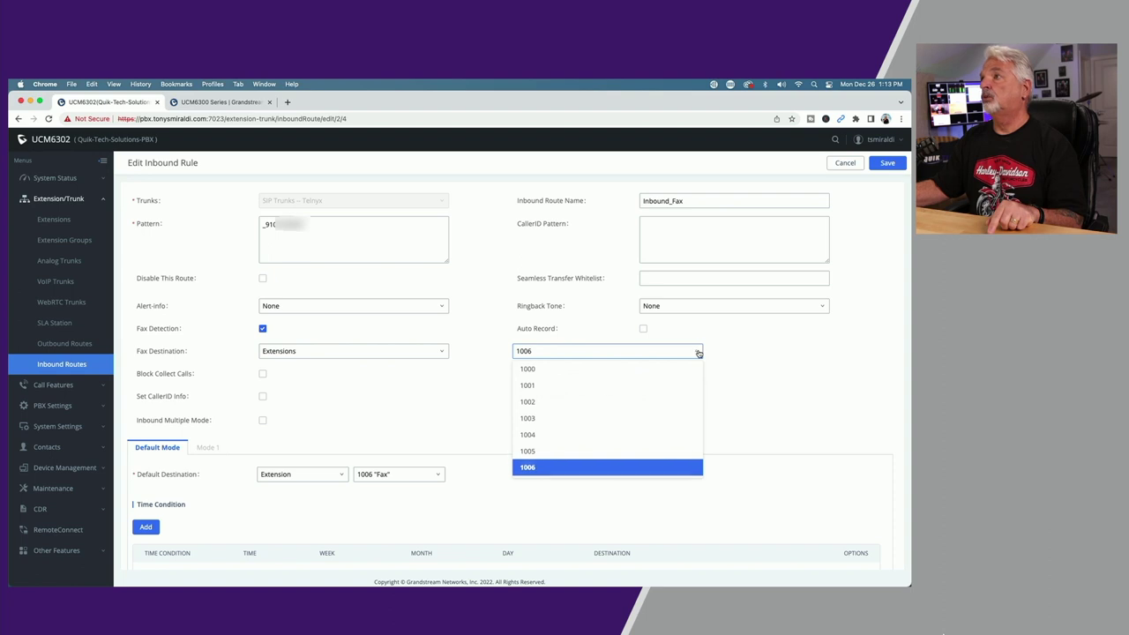
{"action": "left_click", "coordinate": [698, 353]}
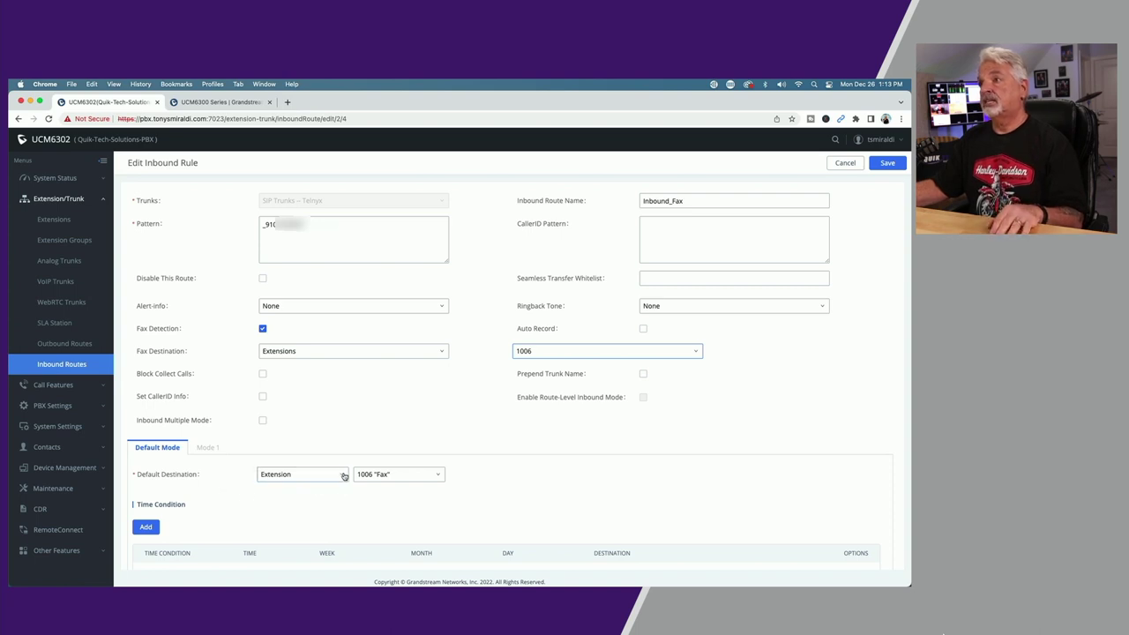
{"action": "left_click", "coordinate": [442, 476]}
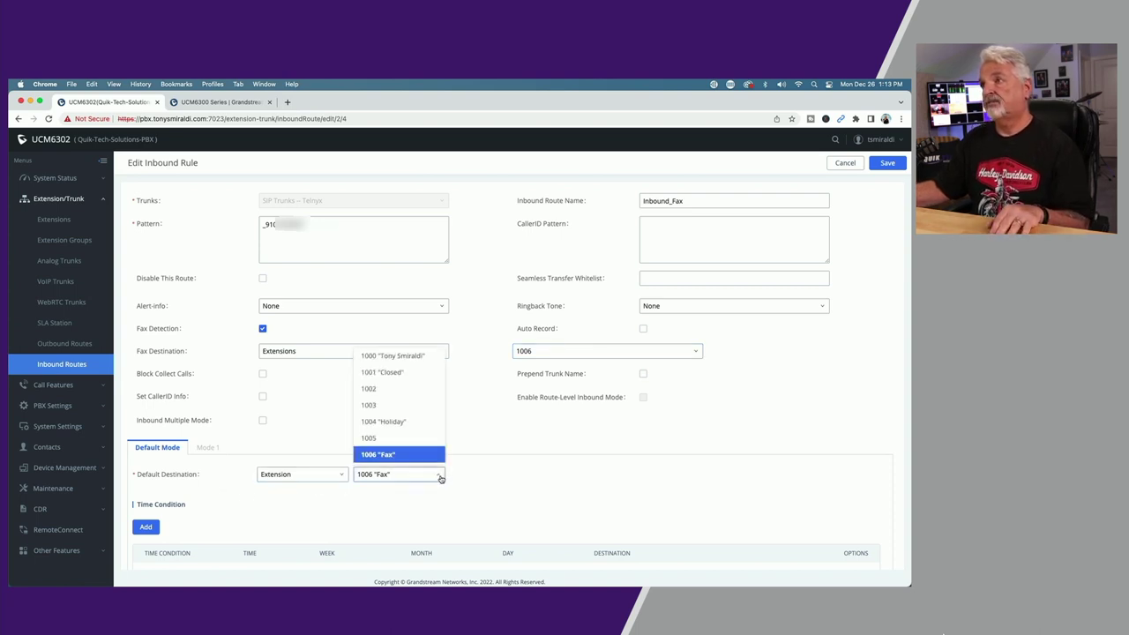
{"action": "left_click", "coordinate": [441, 476]}
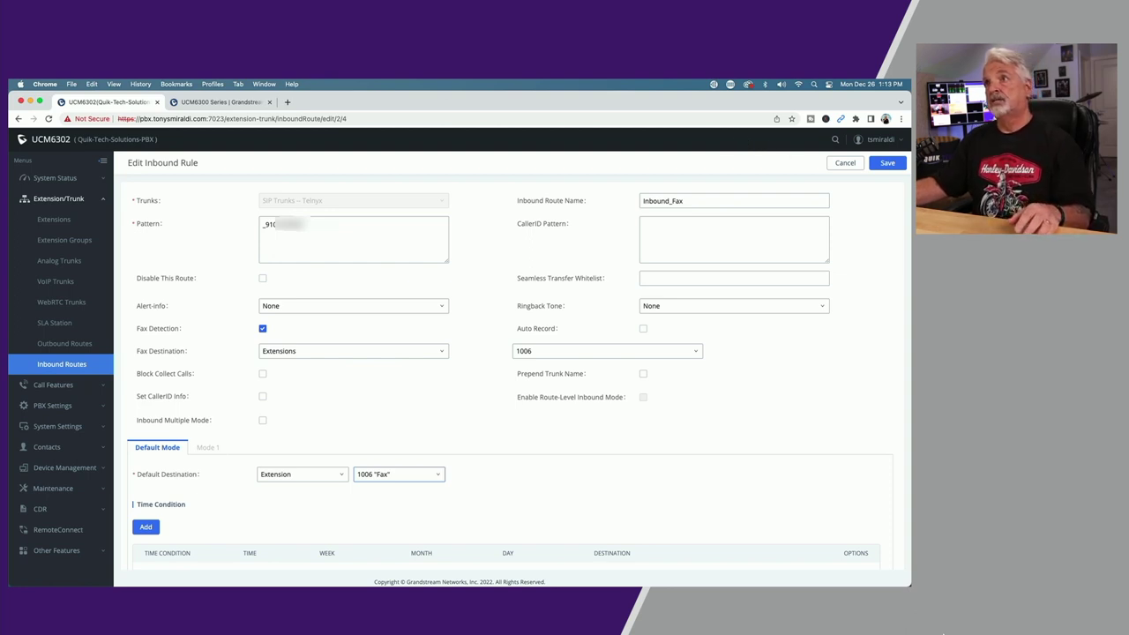
{"action": "left_click", "coordinate": [52, 199]}
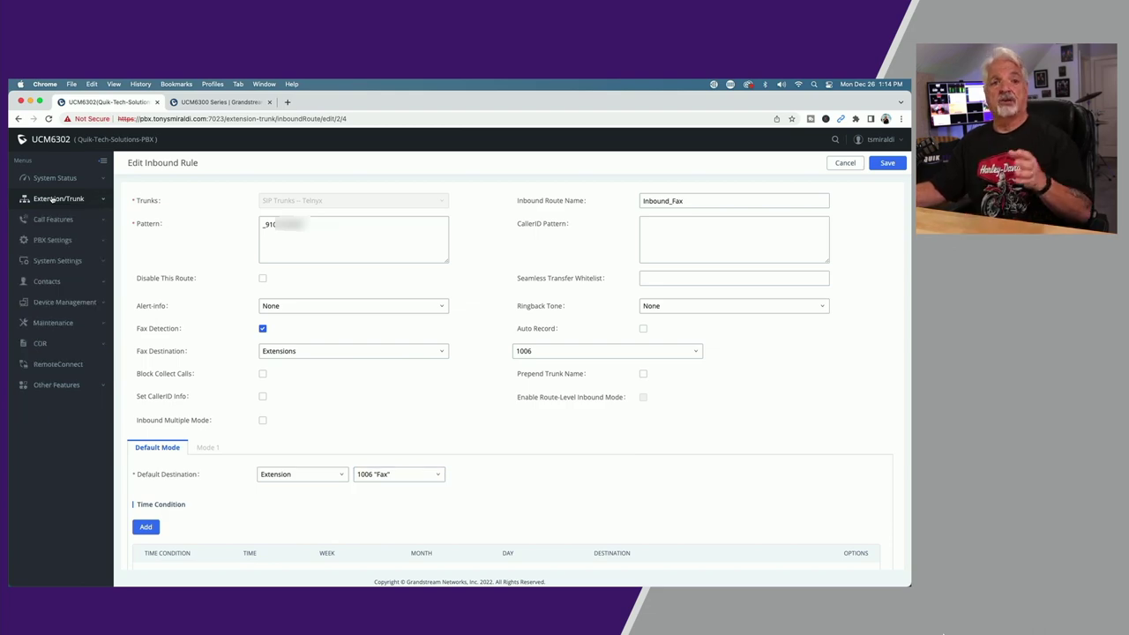